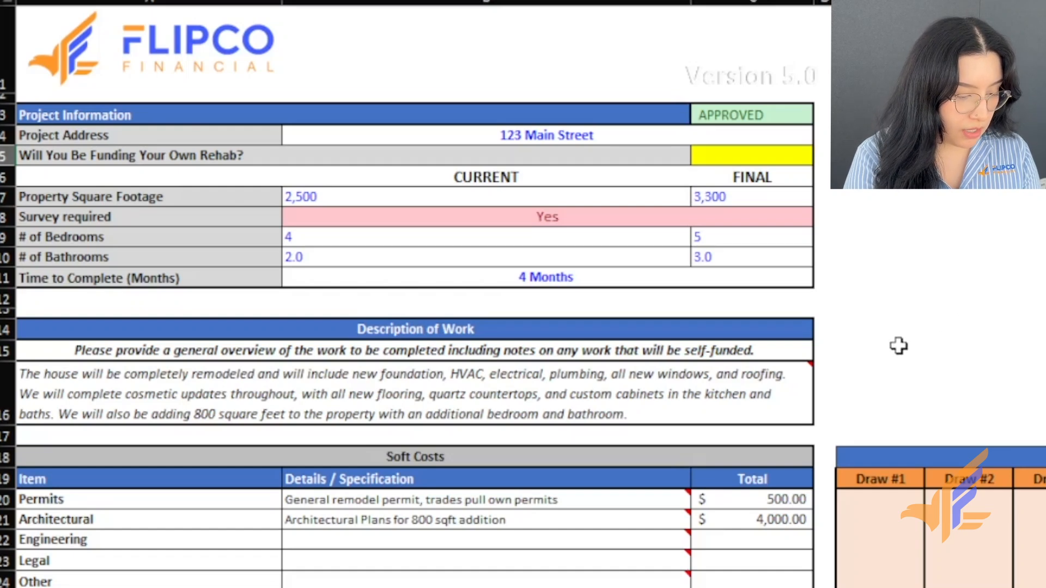
- Enter 1000 in the Draw #1 column for both Demolition and Electrical Rough
{"action": "scroll", "coordinate": [901, 338], "scroll_direction": "down", "scroll_amount": 2}
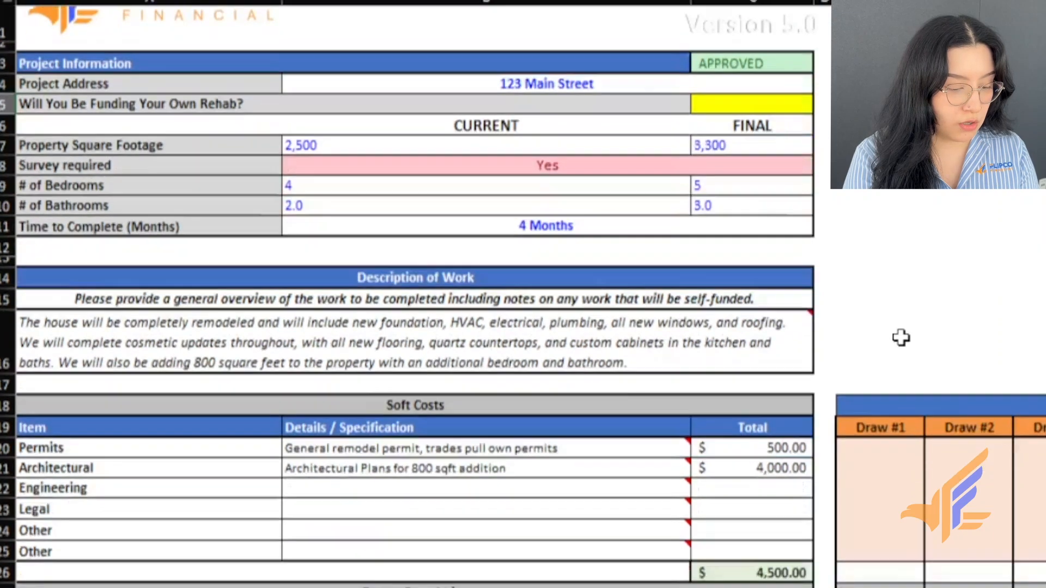
{"action": "left_click_drag", "start_coordinate": [877, 355], "coordinate": [867, 446]}
{"action": "scroll", "coordinate": [900, 359], "scroll_direction": "down", "scroll_amount": 3}
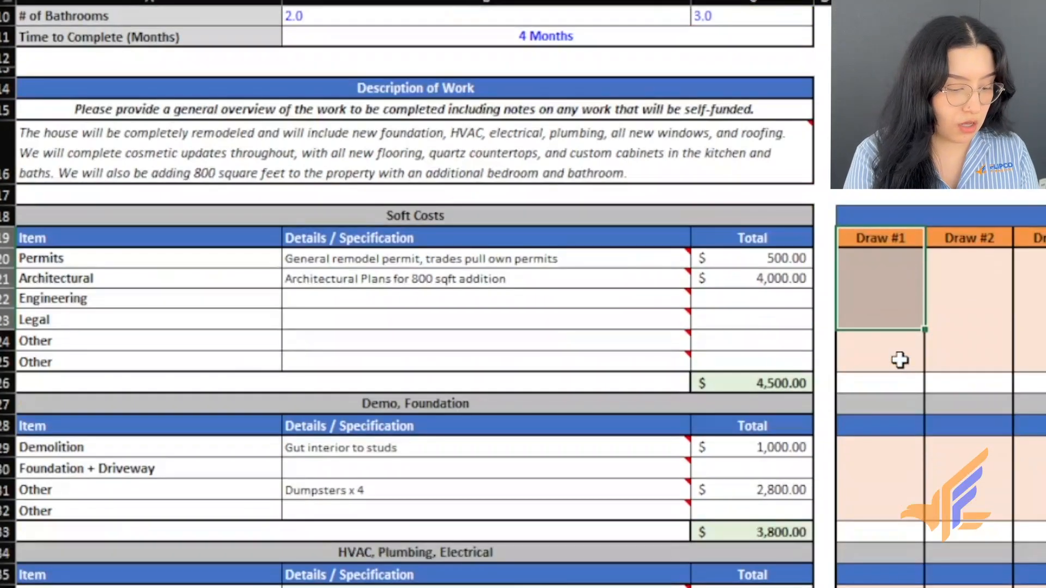
{"action": "left_click", "coordinate": [255, 389]}
{"action": "left_click_drag", "start_coordinate": [255, 389], "coordinate": [881, 395]}
{"action": "left_click", "coordinate": [871, 387]}
{"action": "type", "text": "1000"}
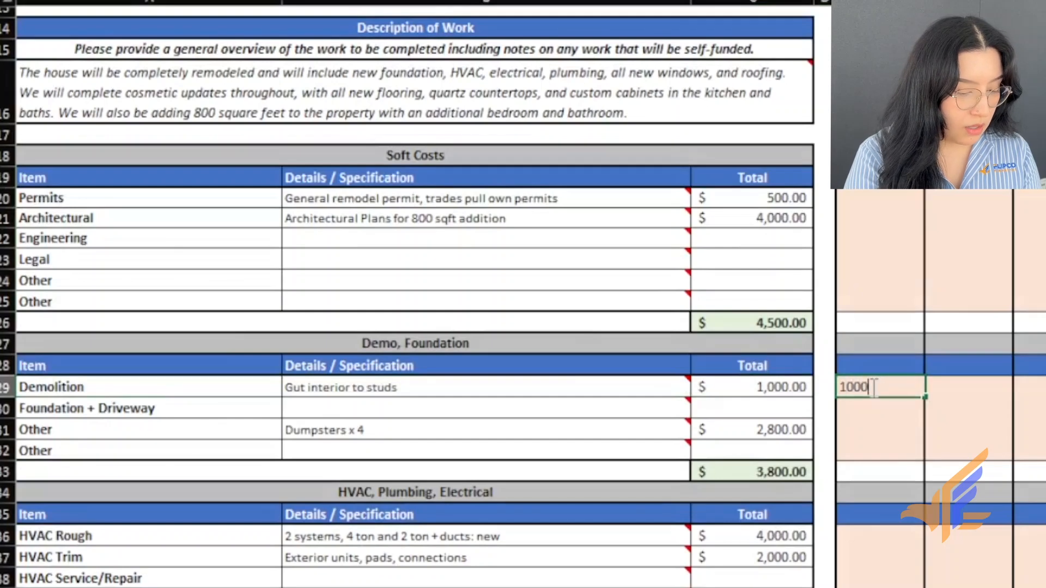
{"action": "scroll", "coordinate": [873, 387], "scroll_direction": "down", "scroll_amount": 2}
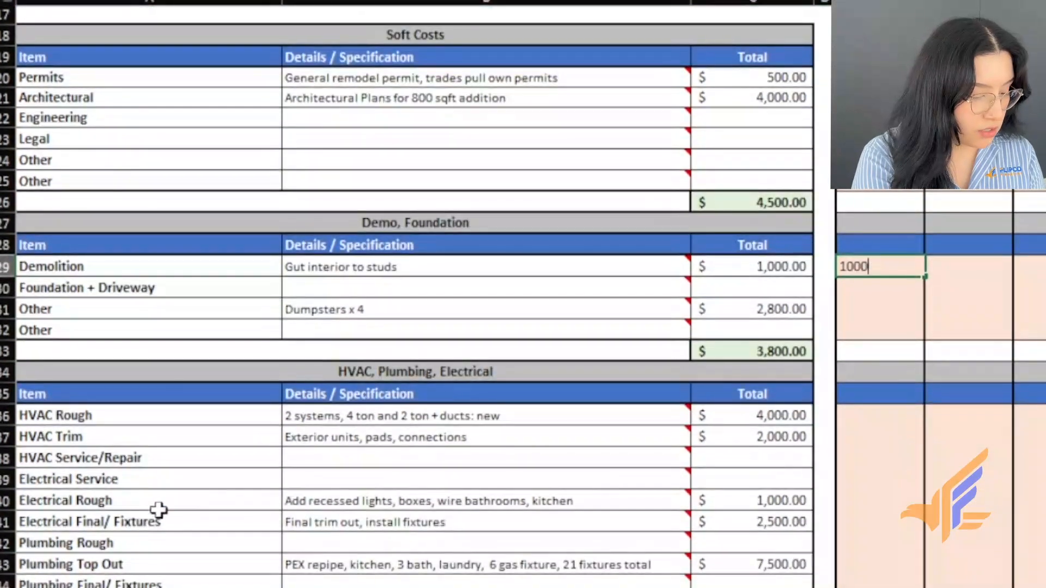
{"action": "left_click", "coordinate": [141, 501]}
{"action": "left_click_drag", "start_coordinate": [140, 500], "coordinate": [799, 502]}
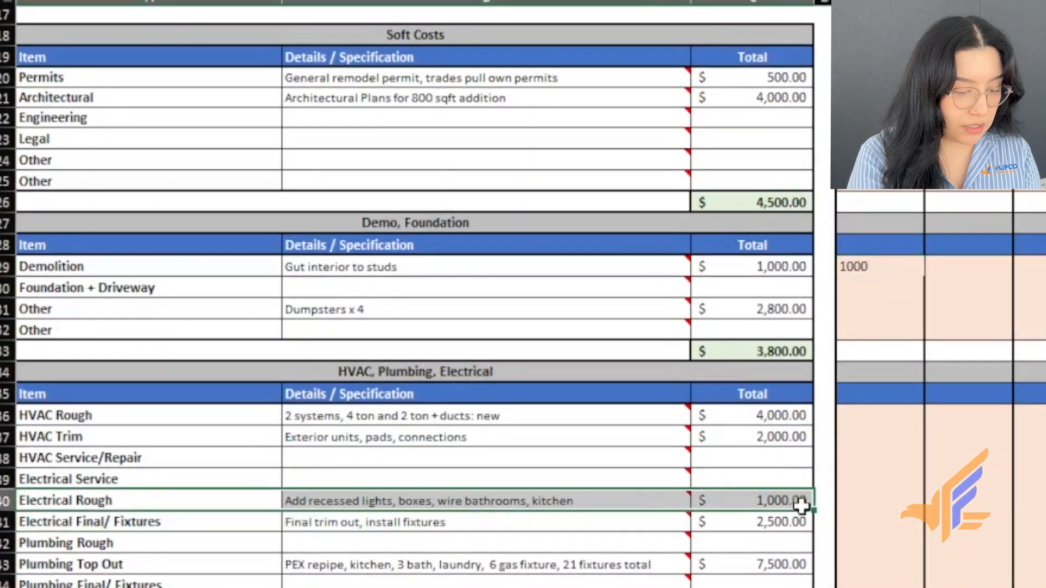
{"action": "left_click", "coordinate": [895, 494]}
{"action": "type", "text": "1000"}
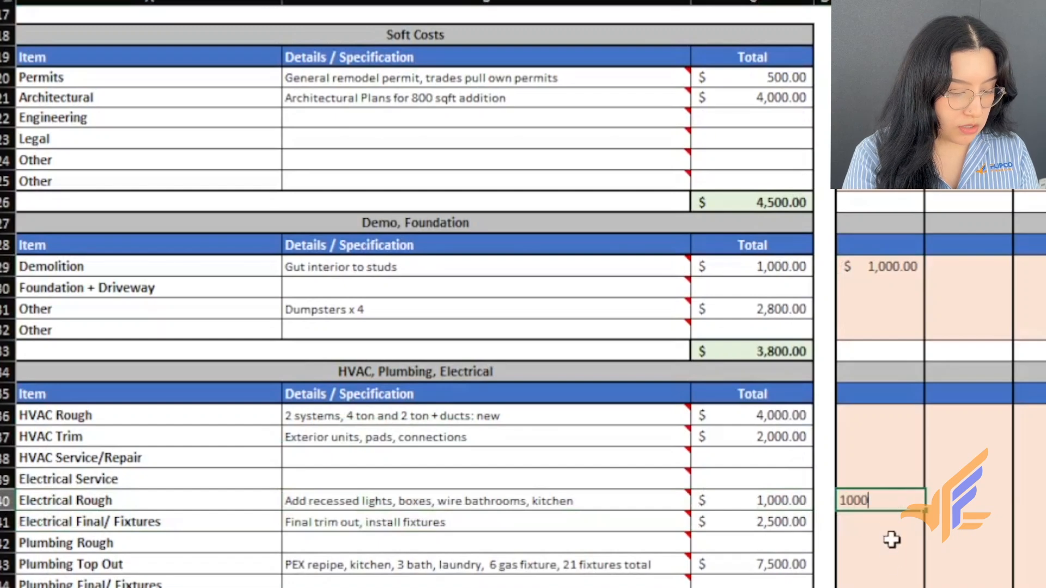
{"action": "left_click", "coordinate": [887, 568]}
- Enter 4000 in Draw #1 for Windows and check the $6,000.00 column total
{"action": "scroll", "coordinate": [882, 573], "scroll_direction": "down", "scroll_amount": 6}
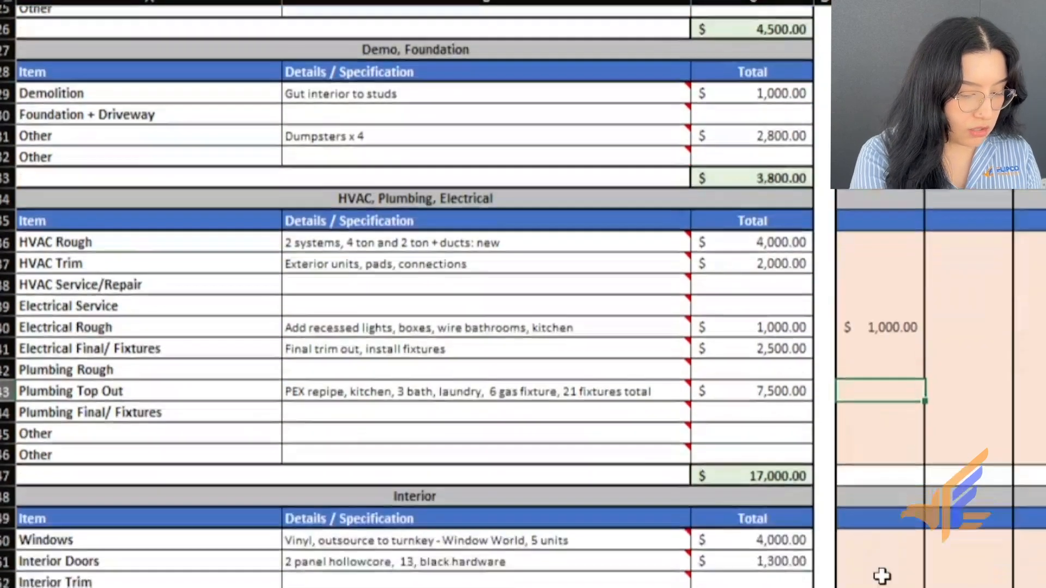
{"action": "left_click_drag", "start_coordinate": [218, 352], "coordinate": [853, 361]}
{"action": "left_click", "coordinate": [883, 351]}
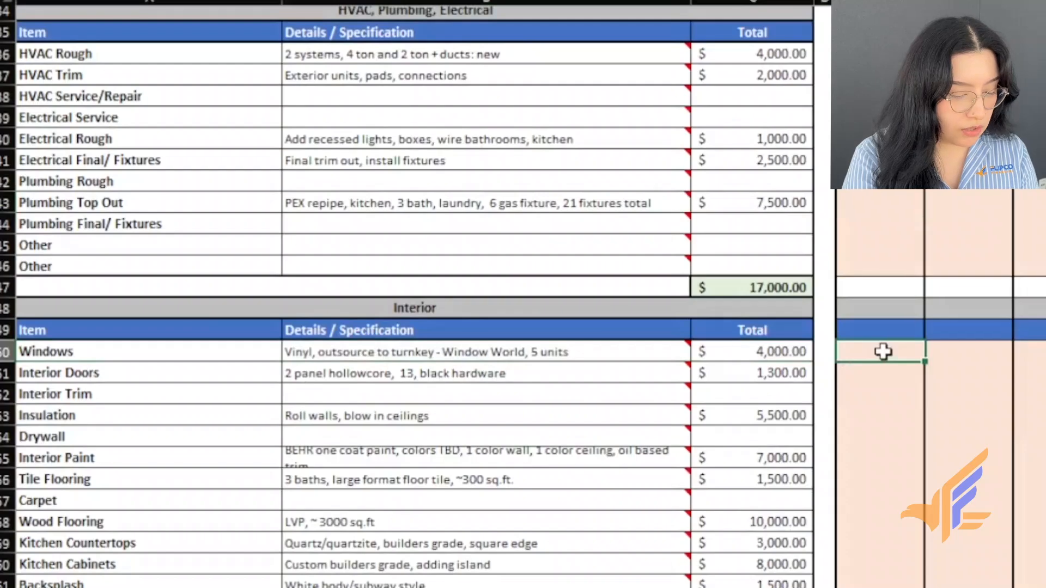
{"action": "type", "text": "4000"}
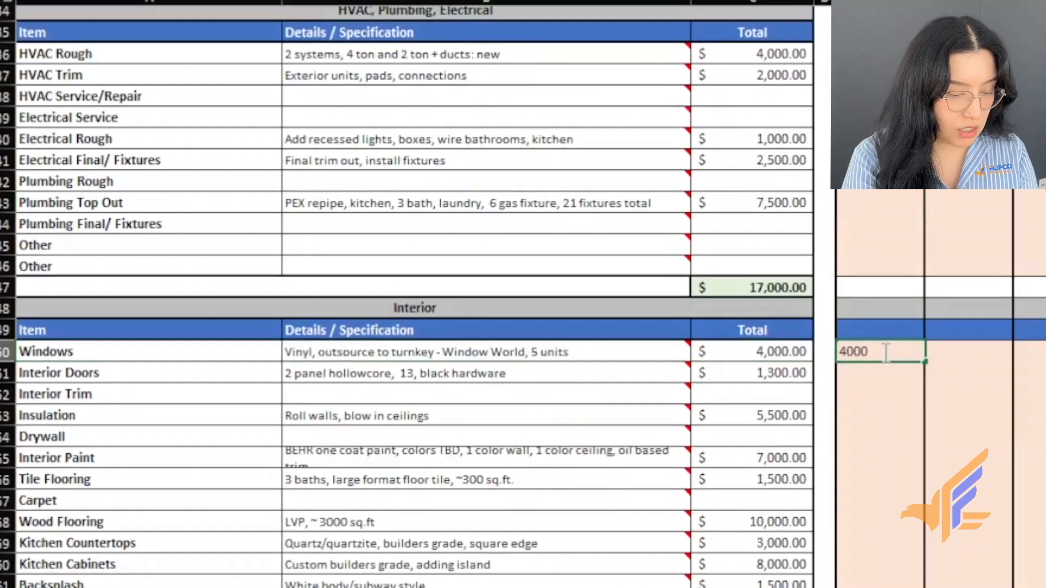
{"action": "left_click", "coordinate": [880, 390]}
{"action": "scroll", "coordinate": [880, 455], "scroll_direction": "down", "scroll_amount": 13}
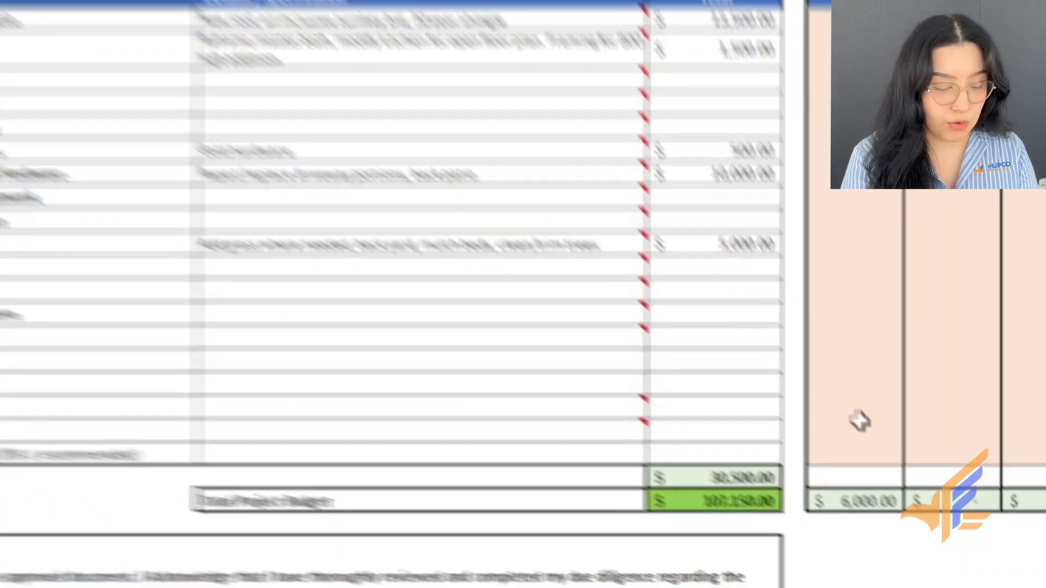
{"action": "left_click_drag", "start_coordinate": [883, 441], "coordinate": [884, 520]}
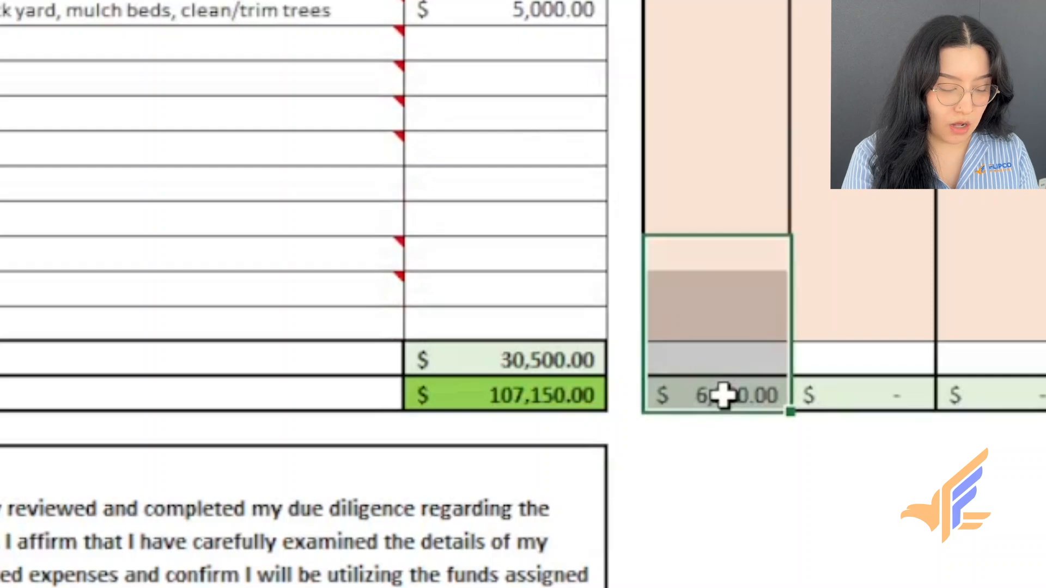
{"action": "left_click", "coordinate": [752, 483]}
{"action": "left_click", "coordinate": [1041, 517]}
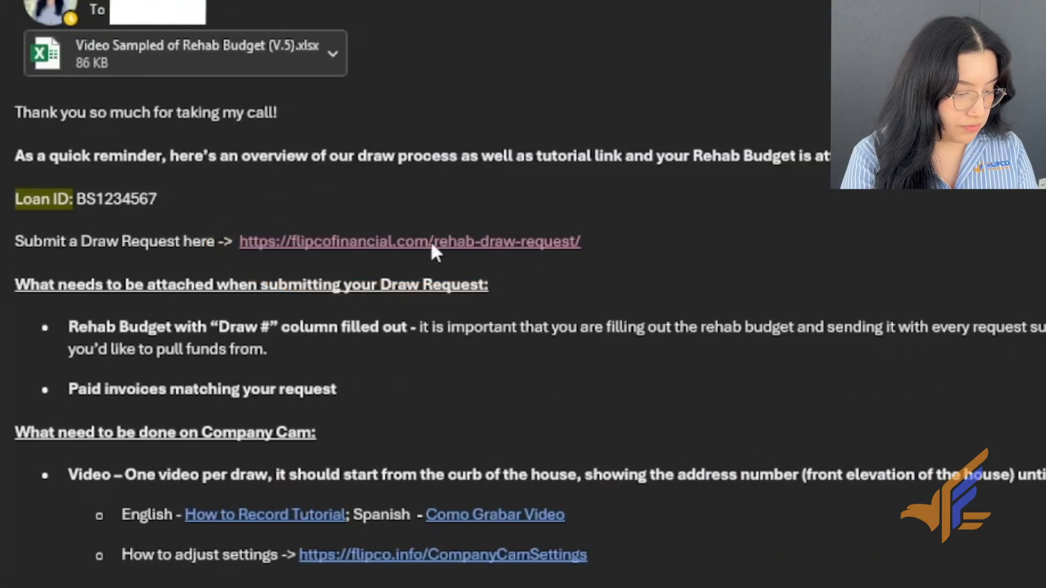
- Follow the rehab draw request link in the Outlook reminder email
{"action": "left_click", "coordinate": [431, 241]}
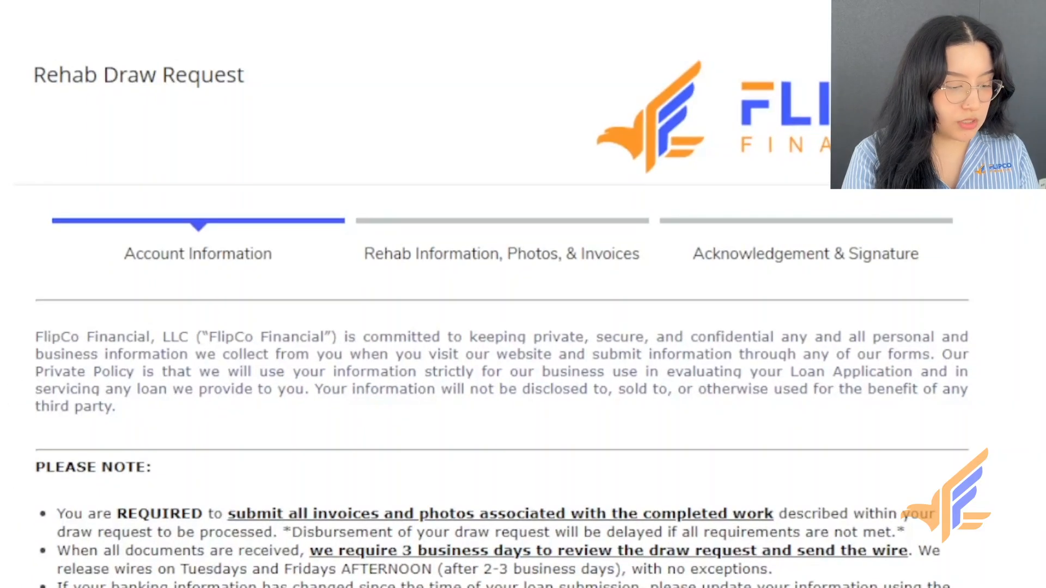
- Scroll past the prefilled borrower, address and Loan ID fields to the 'Draw being submitted by' choices
{"action": "scroll", "coordinate": [490, 327], "scroll_direction": "down", "scroll_amount": 10}
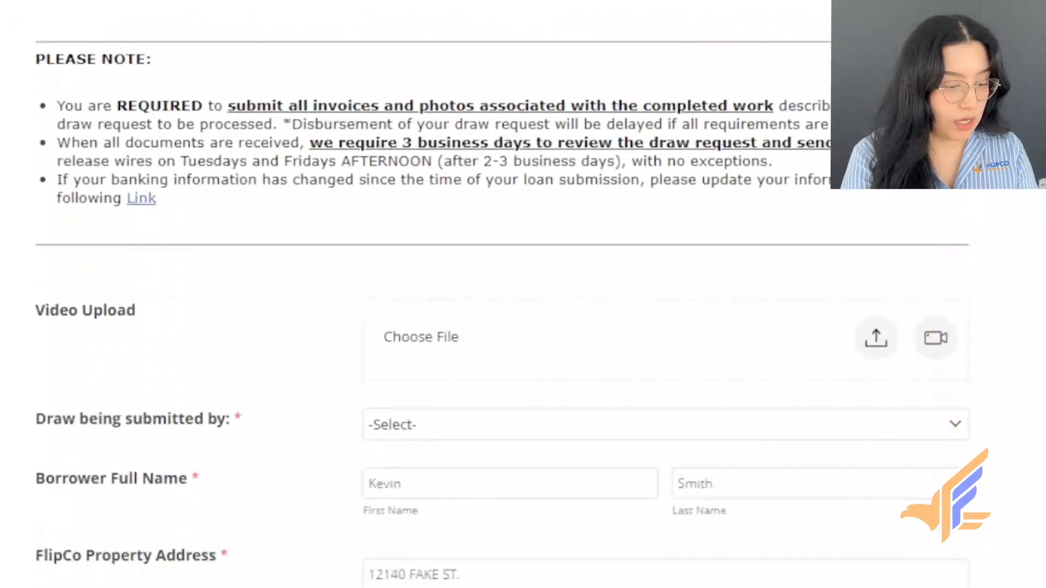
{"action": "scroll", "coordinate": [490, 327], "scroll_direction": "down", "scroll_amount": 1}
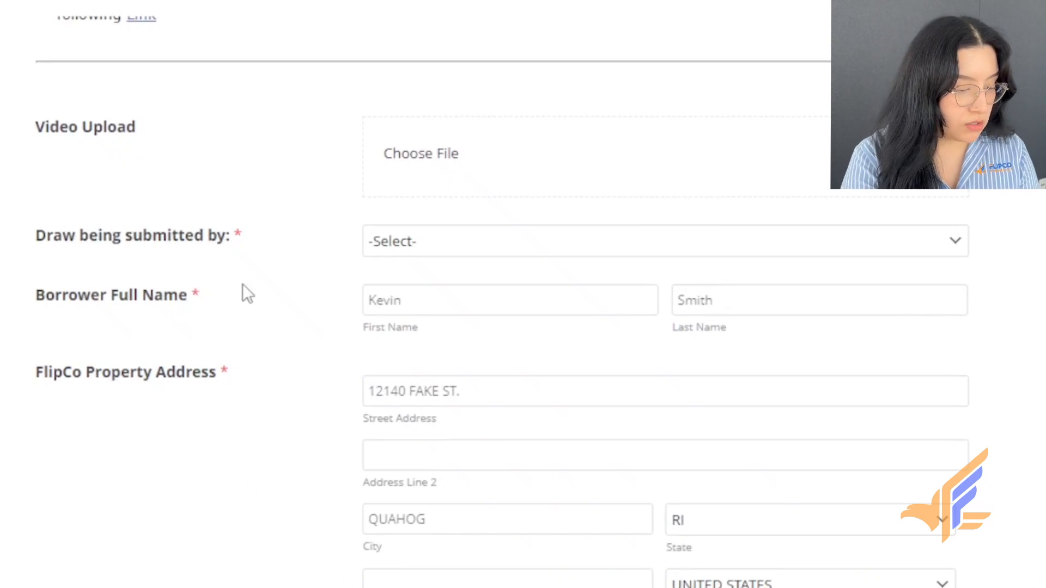
{"action": "scroll", "coordinate": [243, 284], "scroll_direction": "down", "scroll_amount": 2}
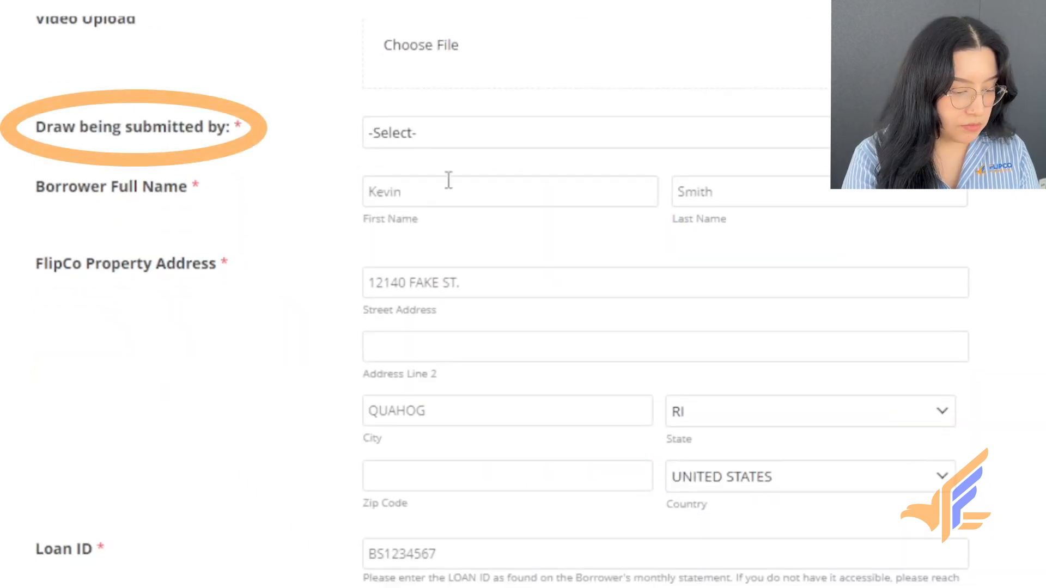
{"action": "left_click", "coordinate": [475, 134]}
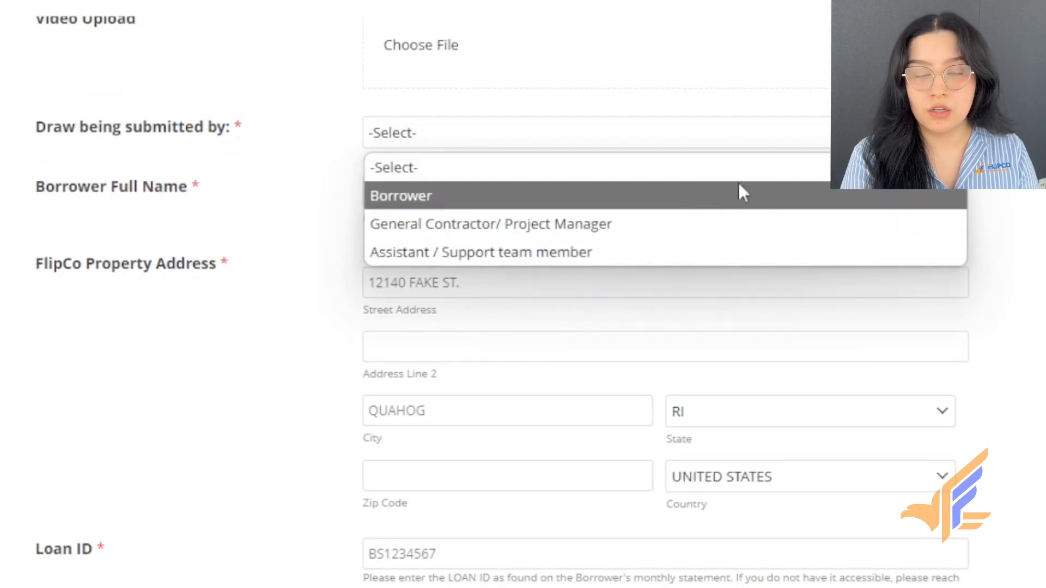
- Choose Borrower as the draw submitter and enter the borrower's first and last name
{"action": "left_click", "coordinate": [790, 191]}
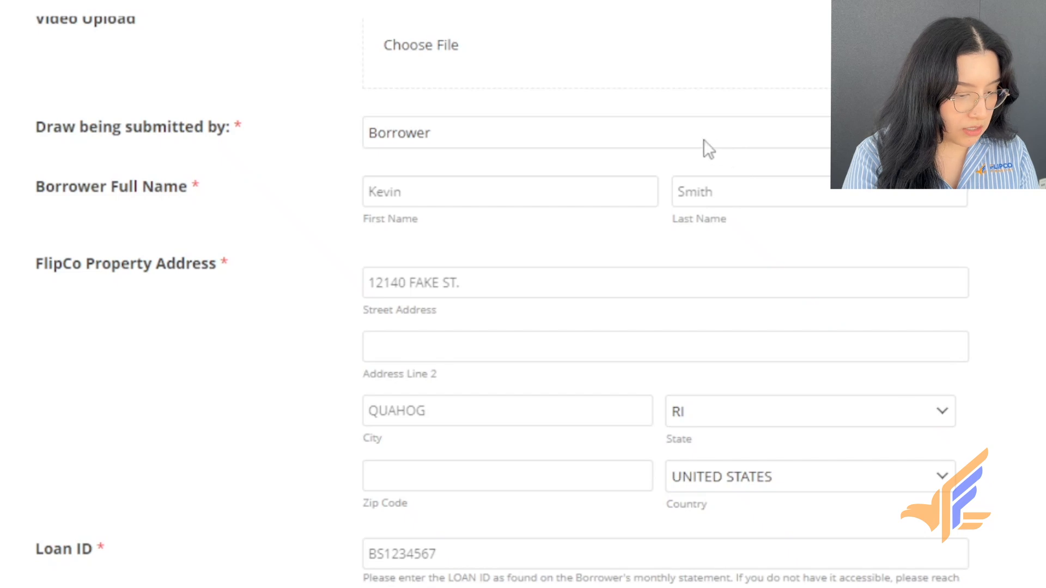
{"action": "left_click", "coordinate": [402, 200]}
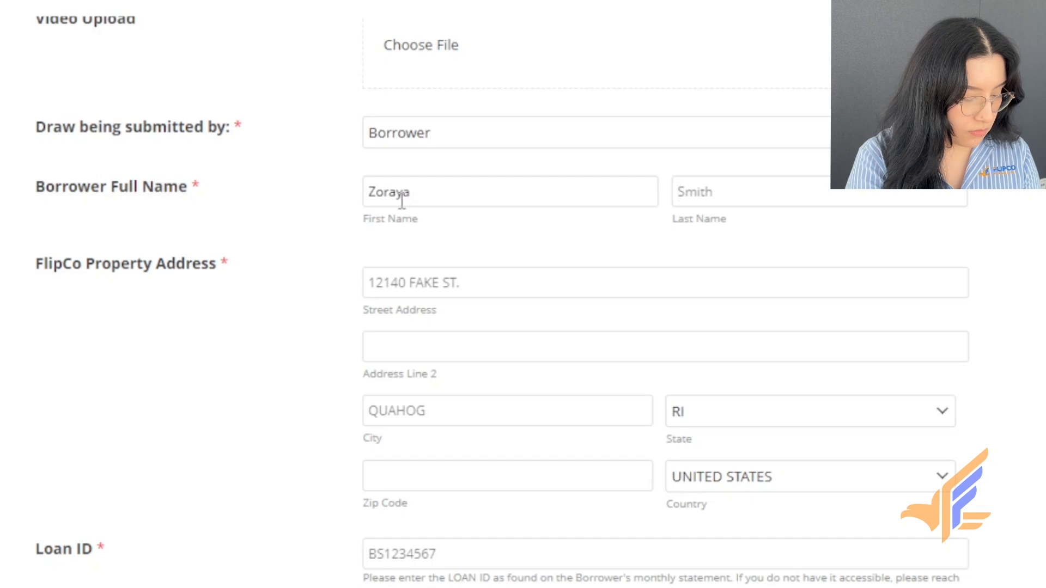
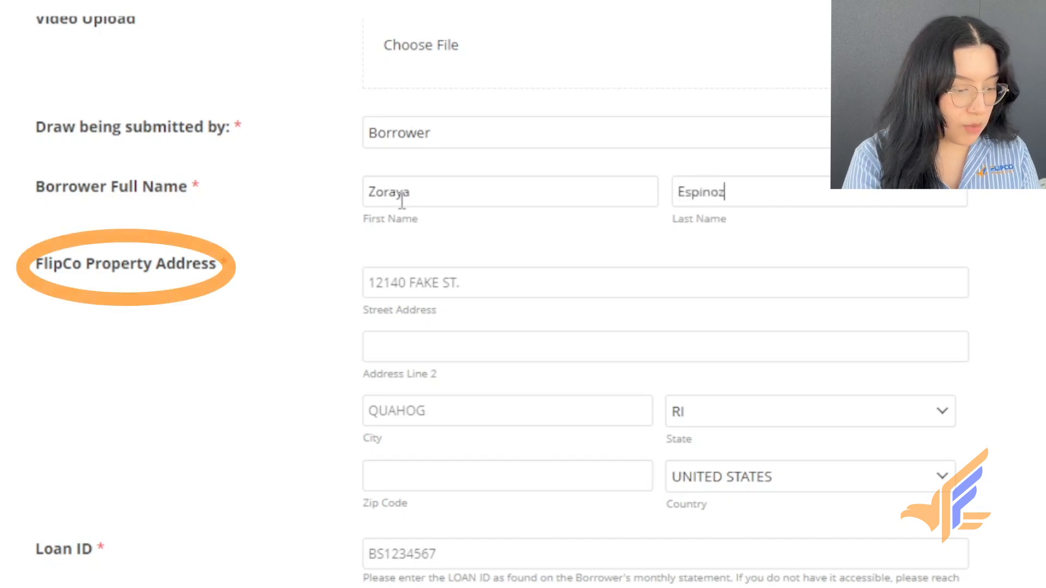
{"action": "key", "text": "Tab"}
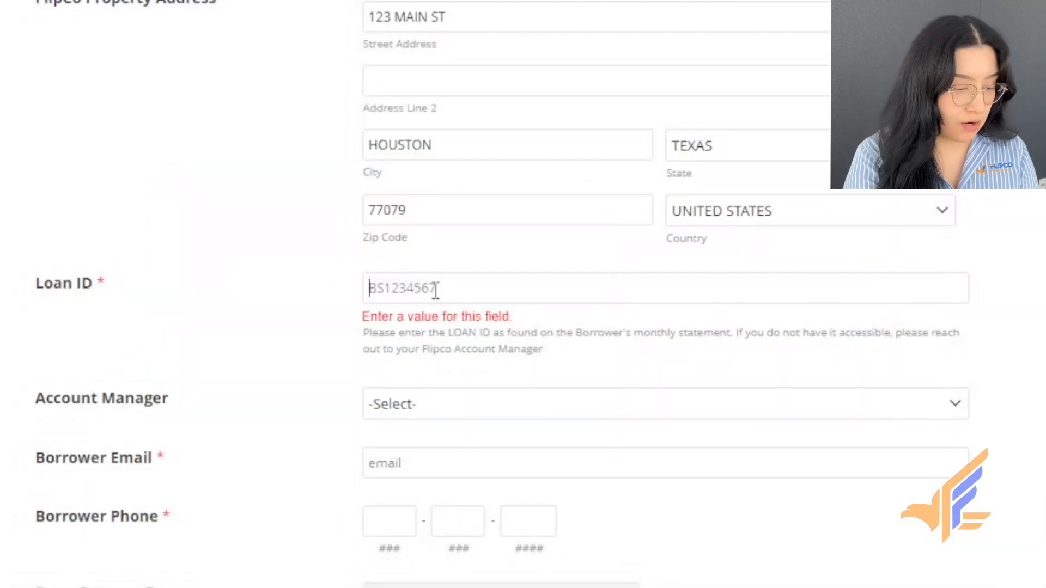
- Confirm the Loan ID entry and bring up the Account Manager choices
{"action": "left_click", "coordinate": [459, 354]}
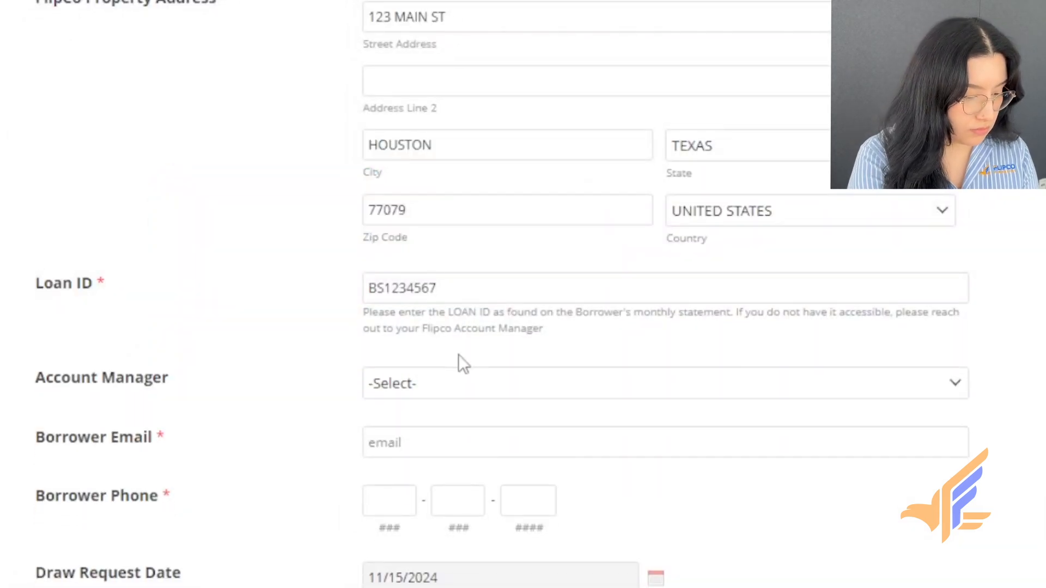
{"action": "scroll", "coordinate": [256, 355], "scroll_direction": "down", "scroll_amount": 3}
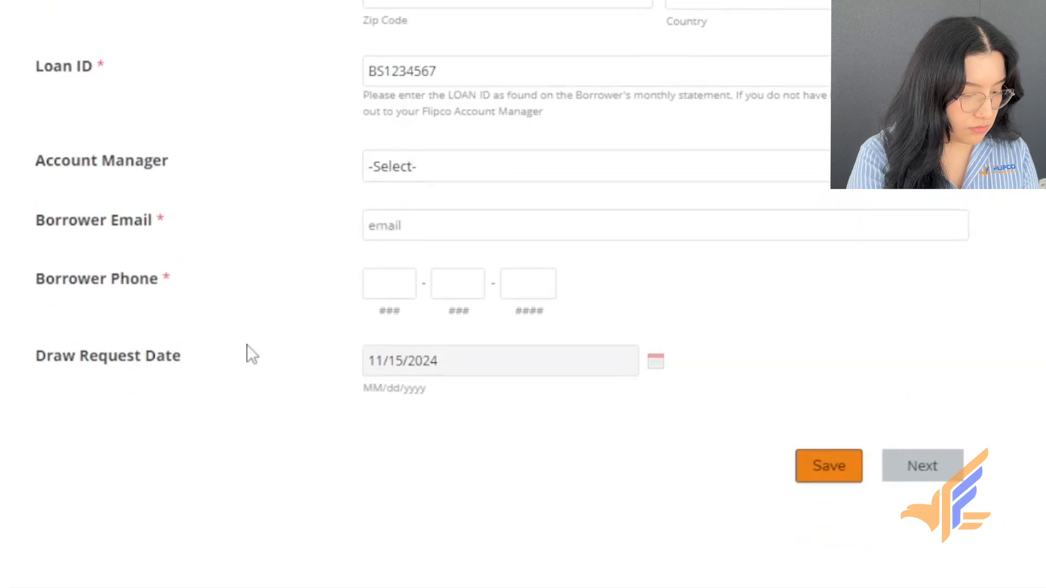
{"action": "left_click", "coordinate": [398, 174]}
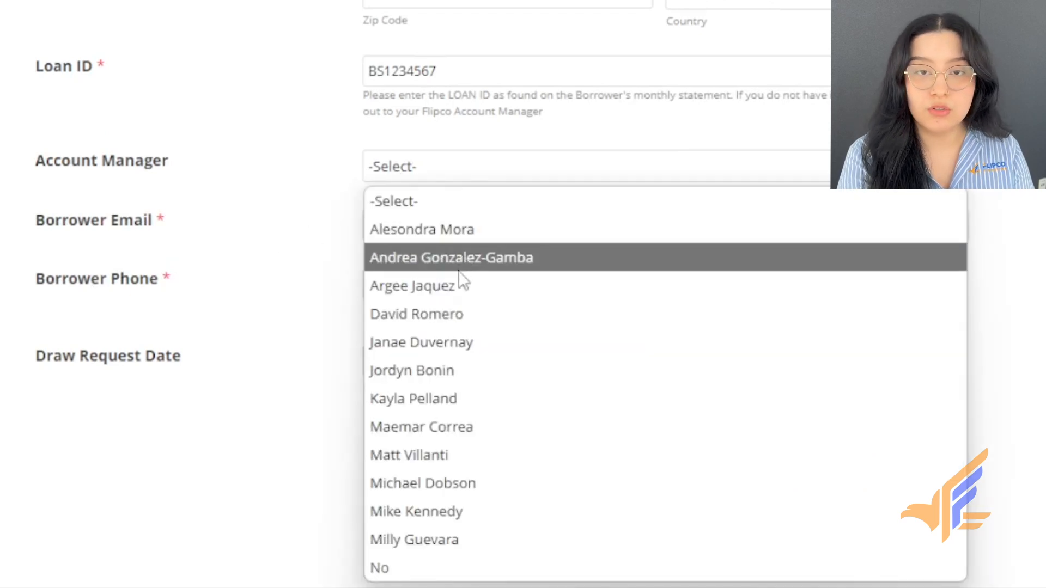
- Answer No for Account Manager, then fill in the borrower's e-mail address and phone number
{"action": "left_click", "coordinate": [443, 565]}
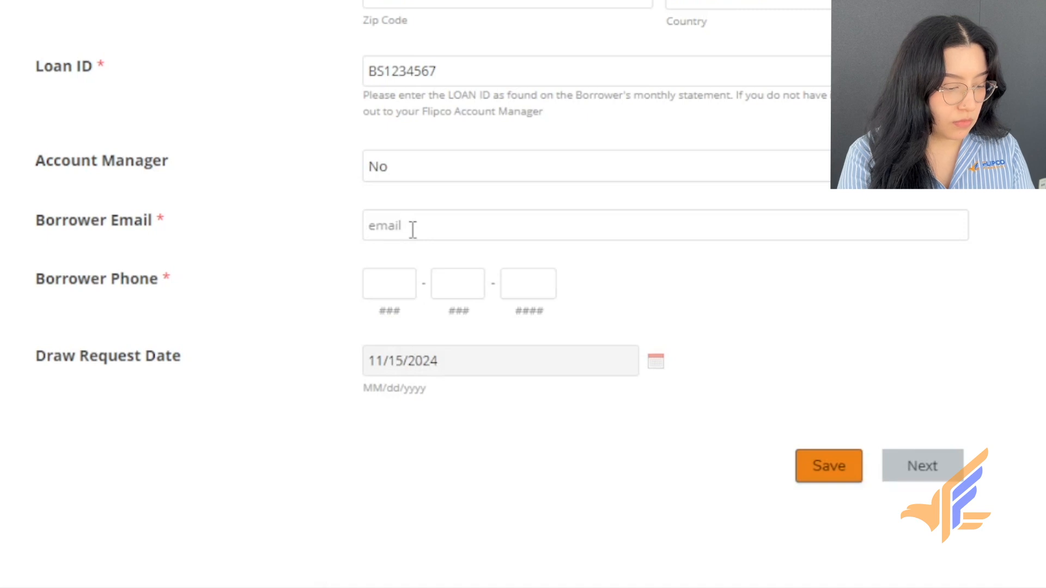
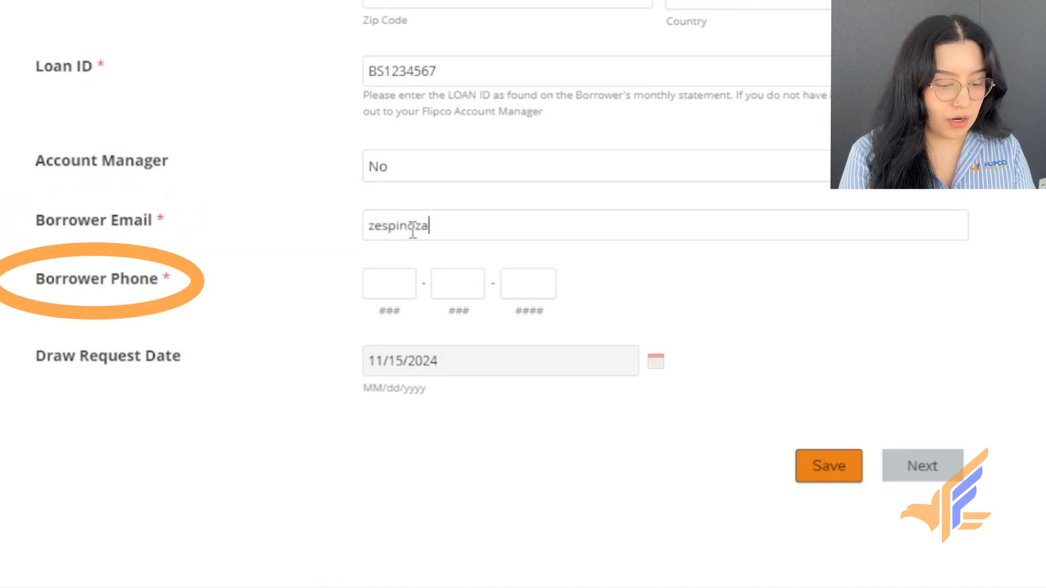
{"action": "key", "text": "Tab"}
{"action": "scroll", "coordinate": [523, 294], "scroll_direction": "down", "scroll_amount": 2}
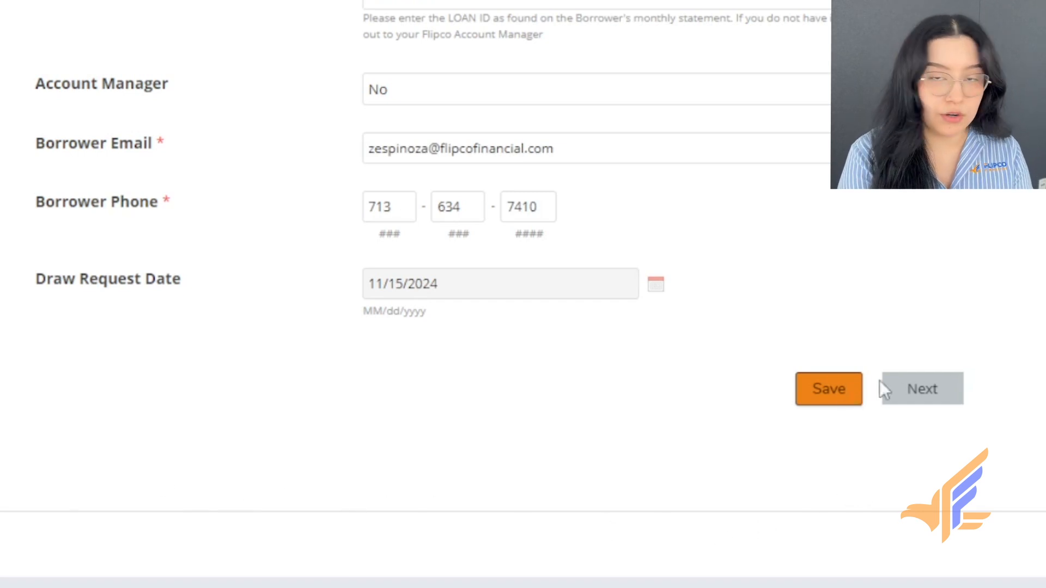
- Move to the Rehab Information page and enter a Requested Draw Amount of 6000
{"action": "left_click", "coordinate": [910, 384]}
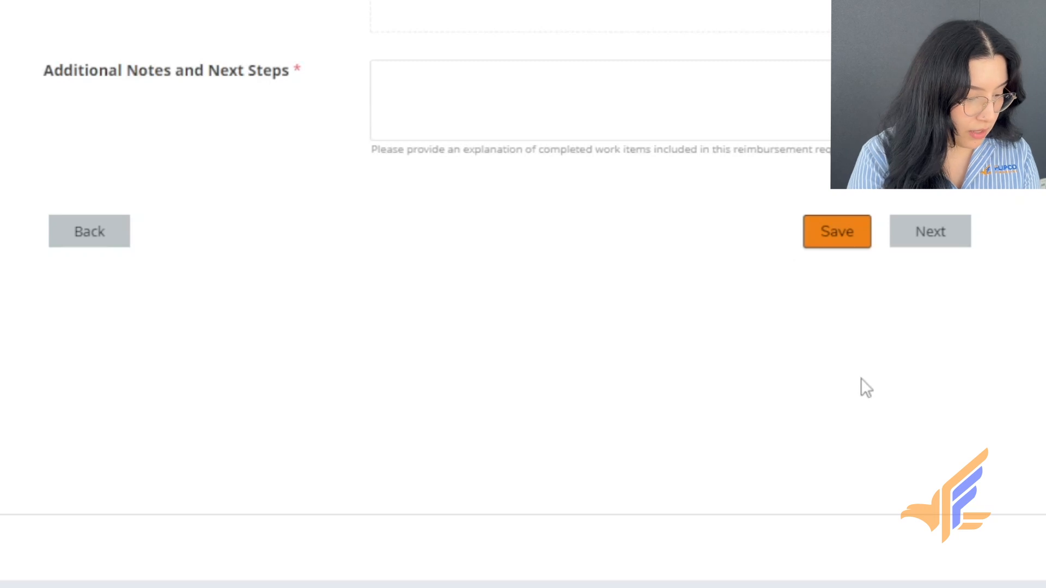
{"action": "scroll", "coordinate": [861, 375], "scroll_direction": "down", "scroll_amount": 1}
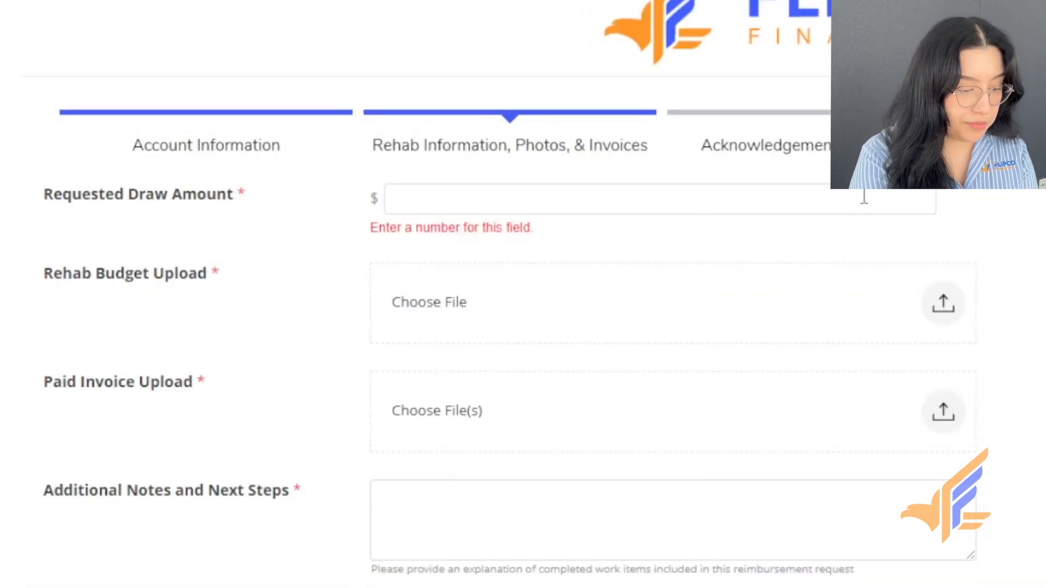
{"action": "type", "text": "6000"}
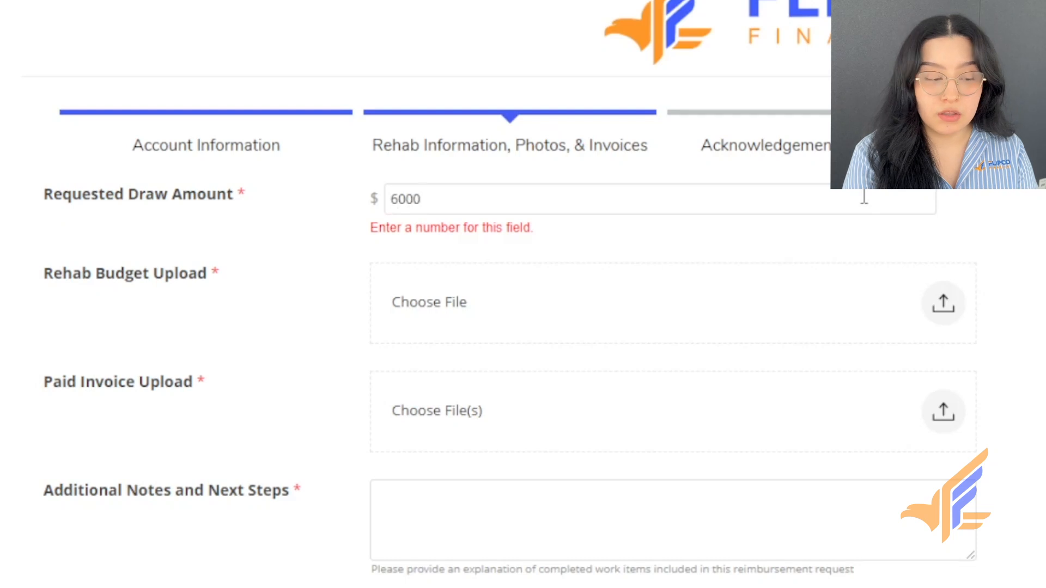
{"action": "left_click", "coordinate": [1042, 222]}
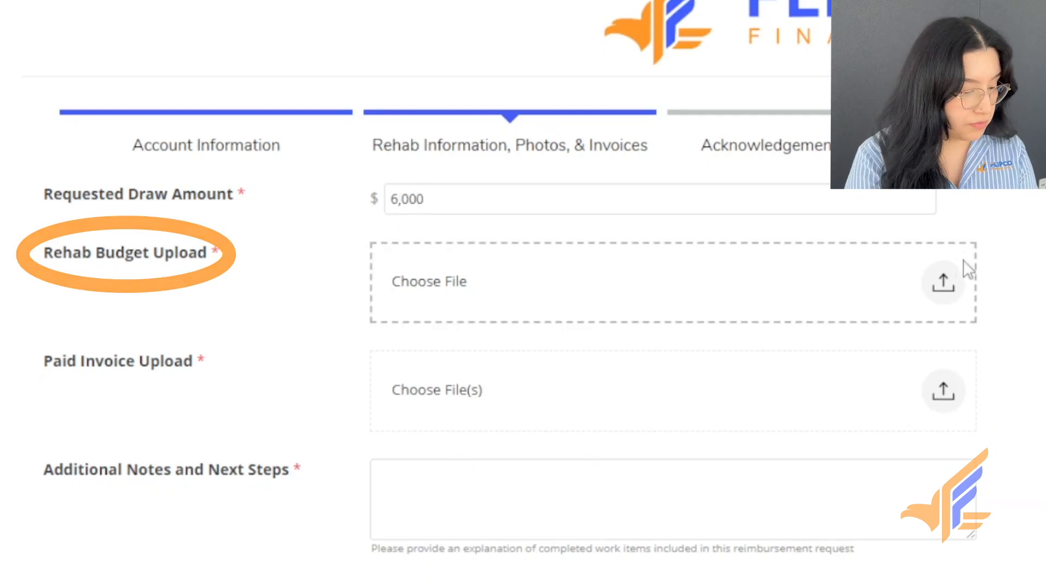
- Upload the rehab budget .xlsx spreadsheet under Rehab Budget Upload
{"action": "left_click", "coordinate": [953, 283]}
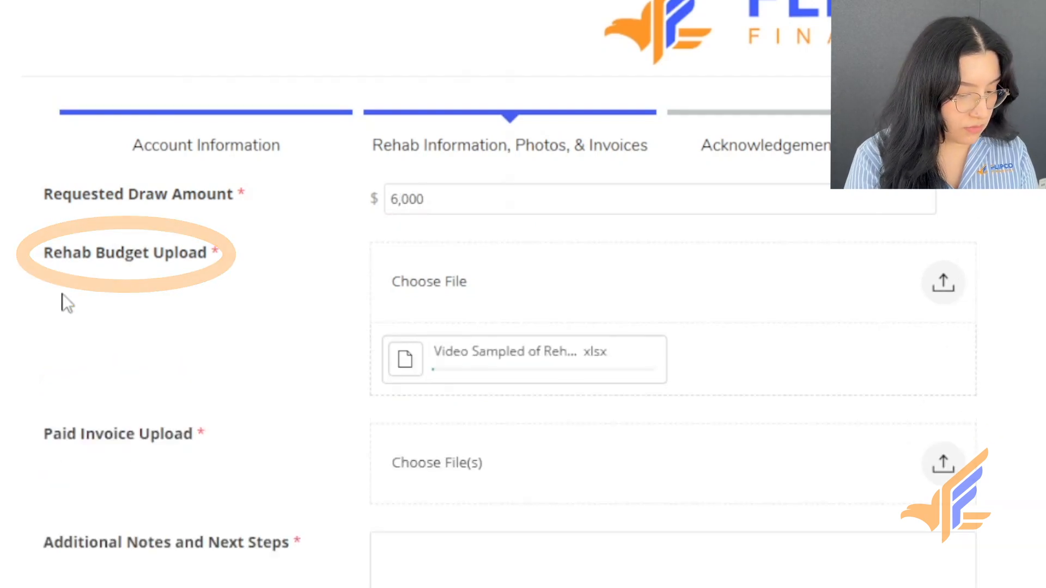
{"action": "scroll", "coordinate": [64, 301], "scroll_direction": "down", "scroll_amount": 2}
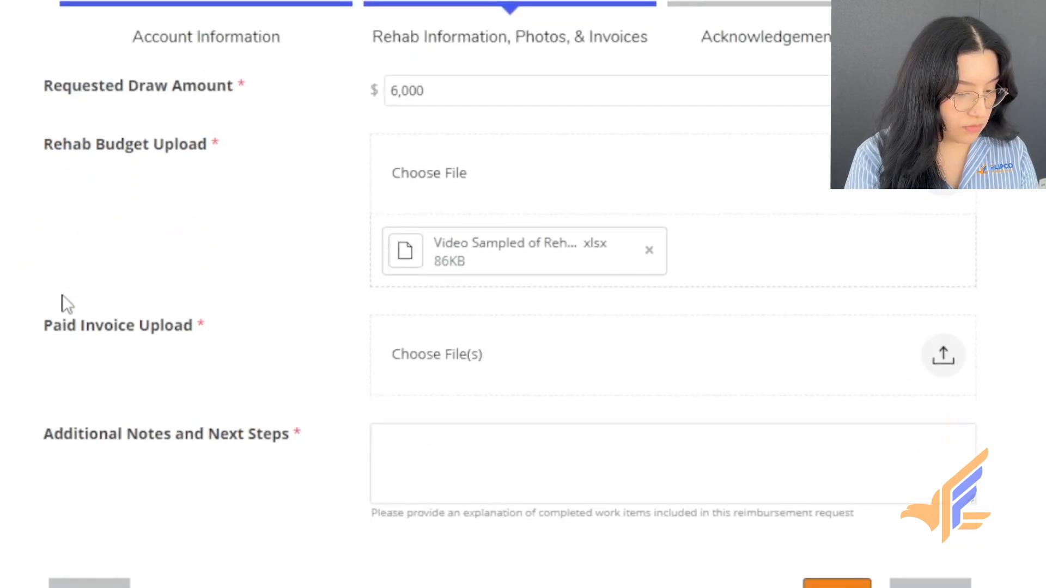
{"action": "scroll", "coordinate": [93, 299], "scroll_direction": "down", "scroll_amount": 2}
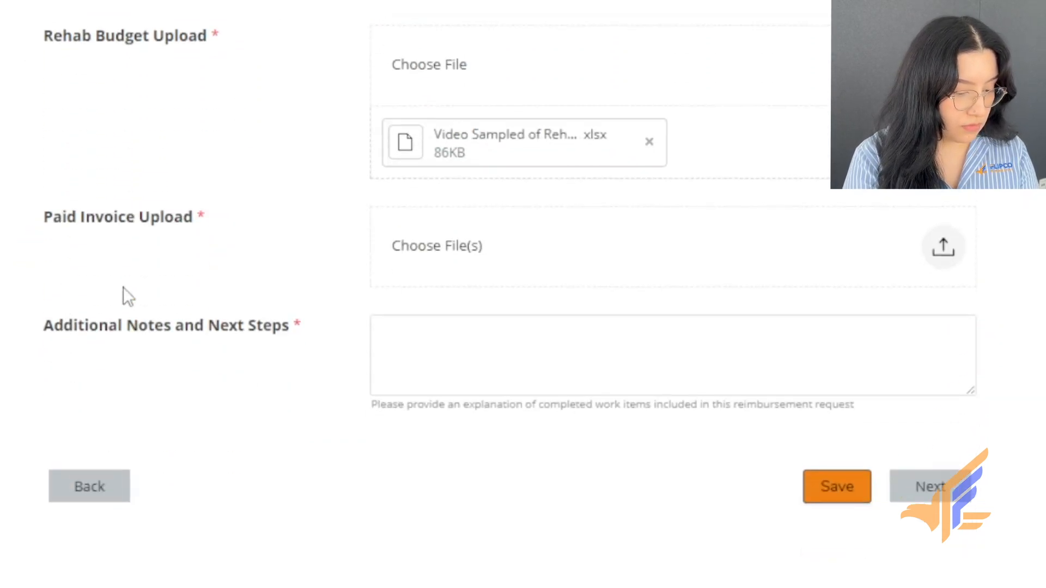
- Attach Invoice Roughing.pdf, Invoice Windows.pdf and Invoice Demo.pdf under Paid Invoice Upload
{"action": "left_click", "coordinate": [946, 251]}
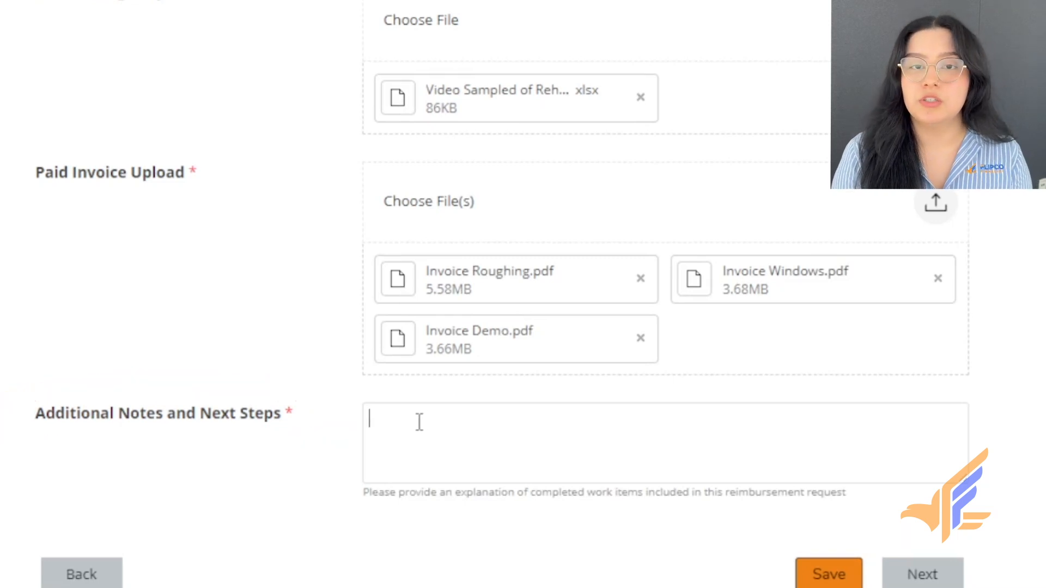
- Note five windows installed, demo done, electrical roughing completed, and plumbing roughing next
{"action": "left_click", "coordinate": [419, 422]}
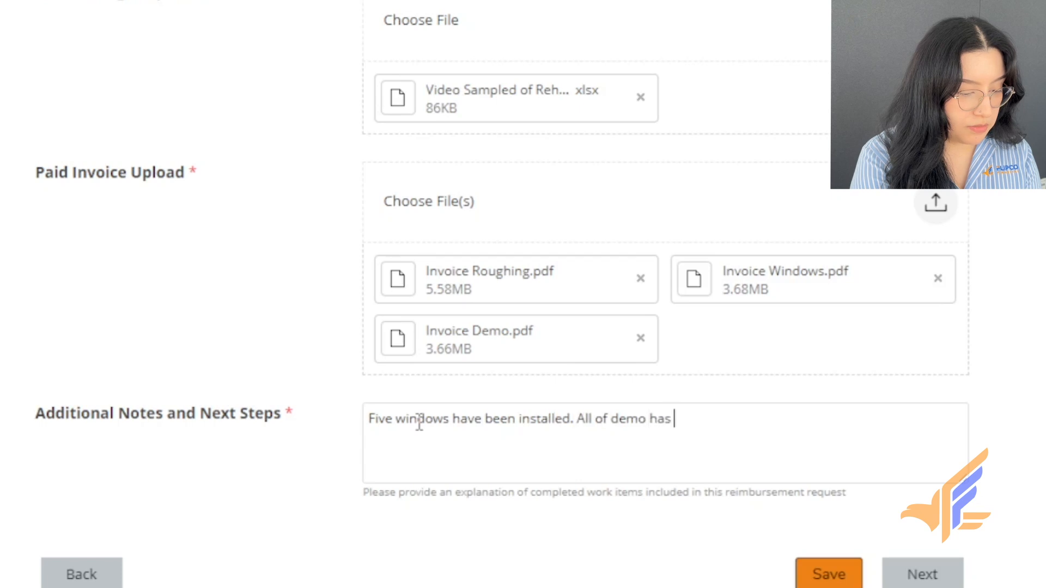
{"action": "type", "text": "c"}
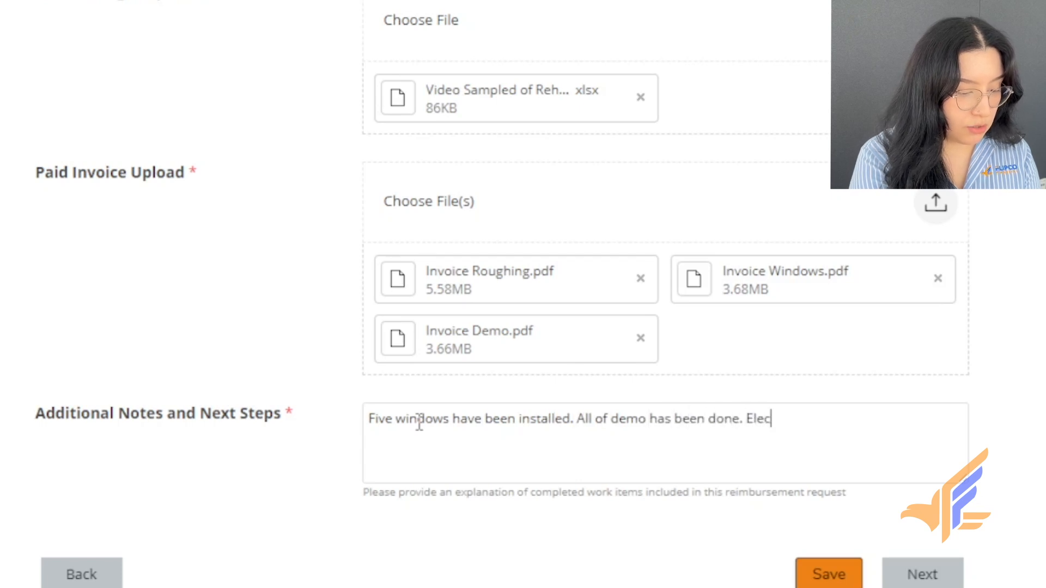
{"action": "type", "text": "trical roughing is completed. "}
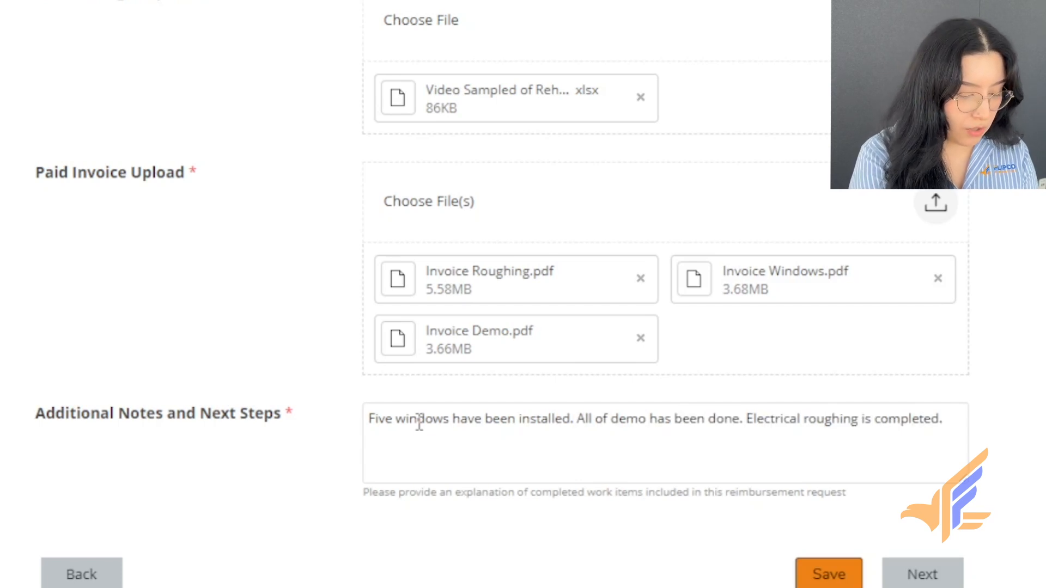
{"action": "type", "text": "O"}
{"action": "key", "text": "BackSpace"}
{"action": "type", "text": "Plum"}
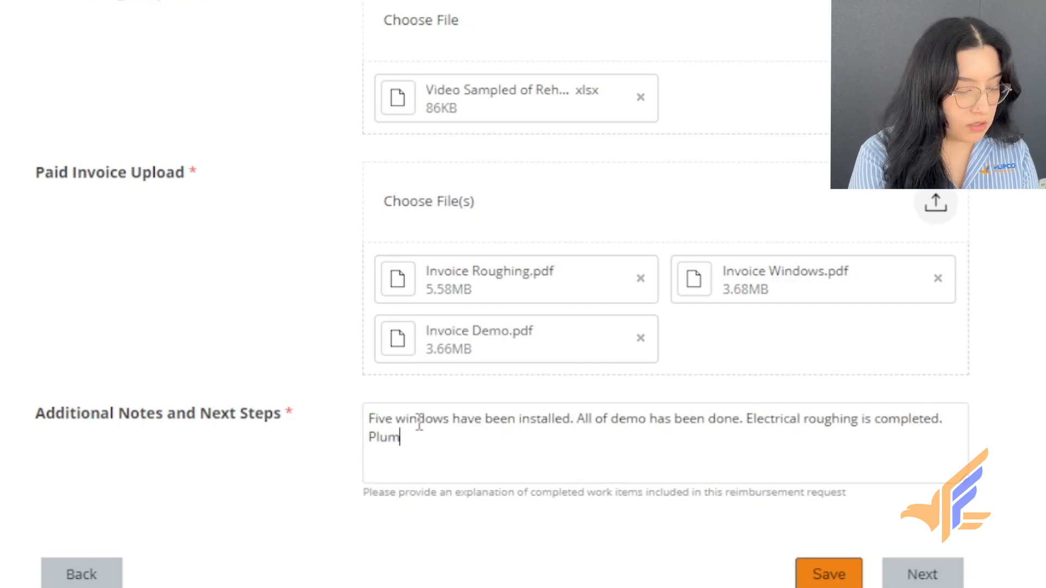
{"action": "type", "text": "bing roughing is next."}
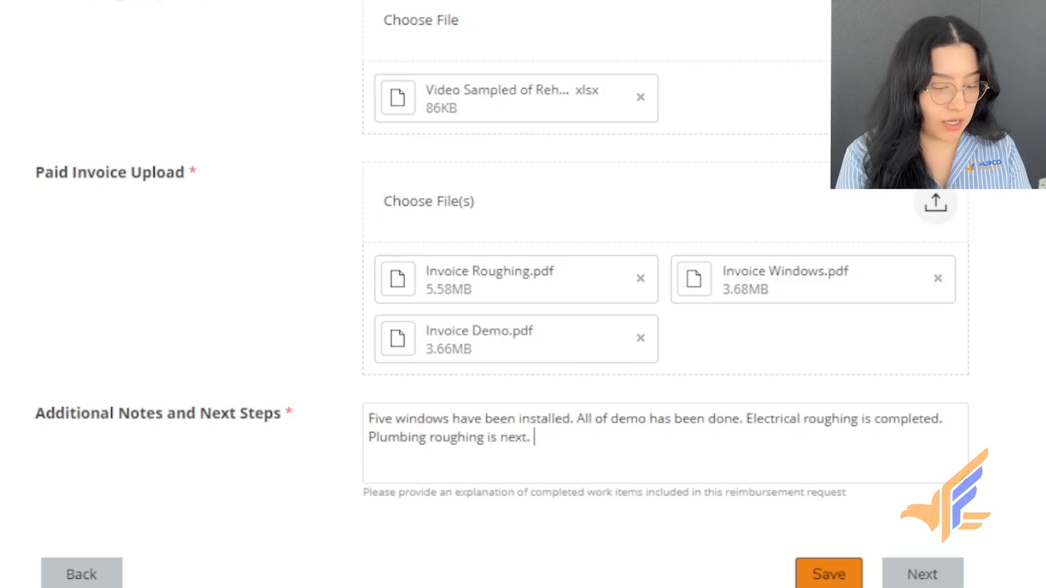
- On the Acknowledgement page, accept Terms and Conditions, Privacy Policy and Electronic Communications Consent
{"action": "left_click", "coordinate": [900, 572]}
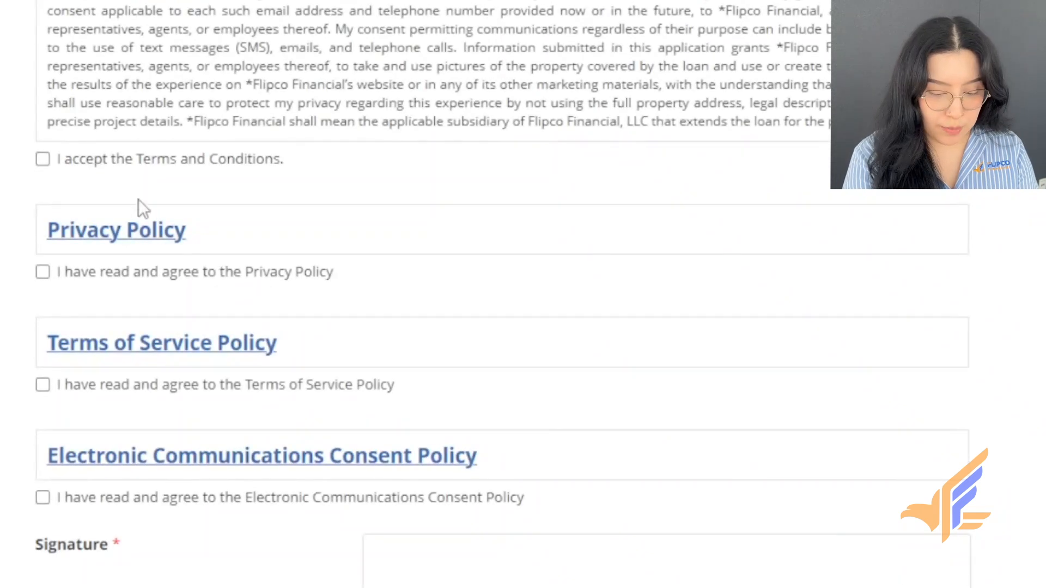
{"action": "scroll", "coordinate": [138, 202], "scroll_direction": "up", "scroll_amount": 1}
{"action": "left_click", "coordinate": [44, 205]}
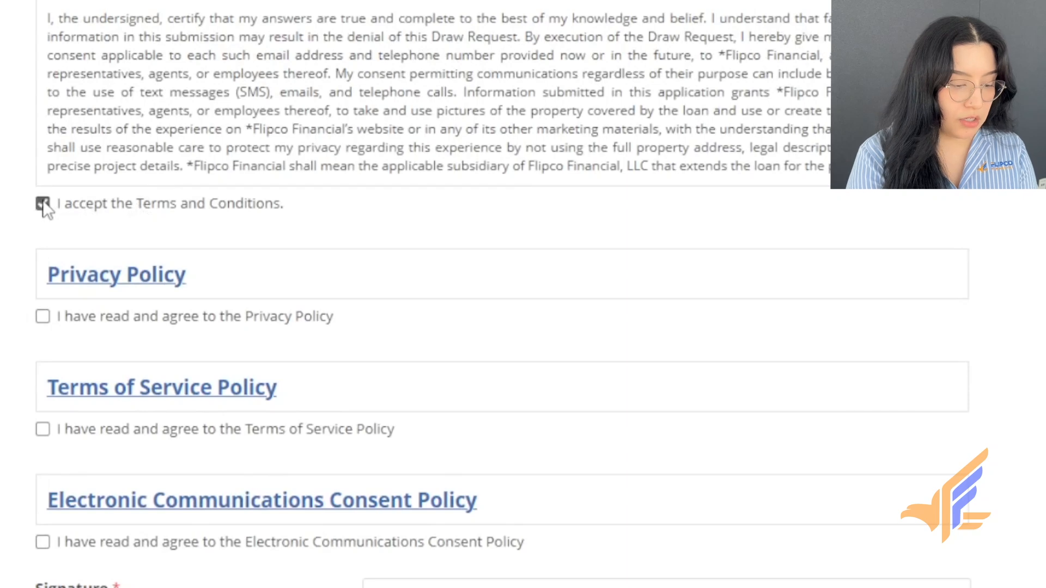
{"action": "left_click", "coordinate": [42, 316]}
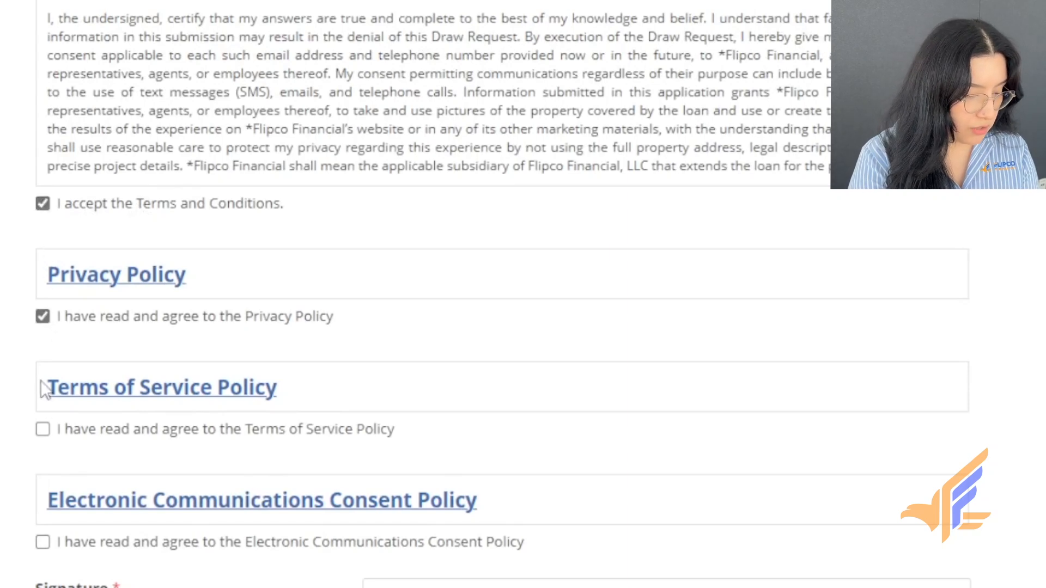
{"action": "left_click", "coordinate": [42, 542]}
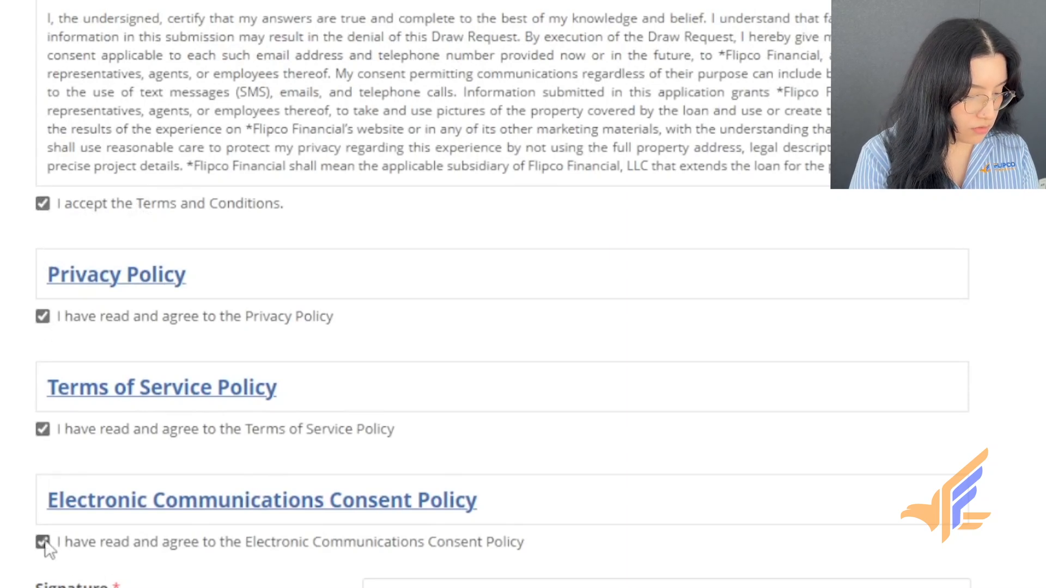
{"action": "scroll", "coordinate": [117, 572], "scroll_direction": "down", "scroll_amount": 5}
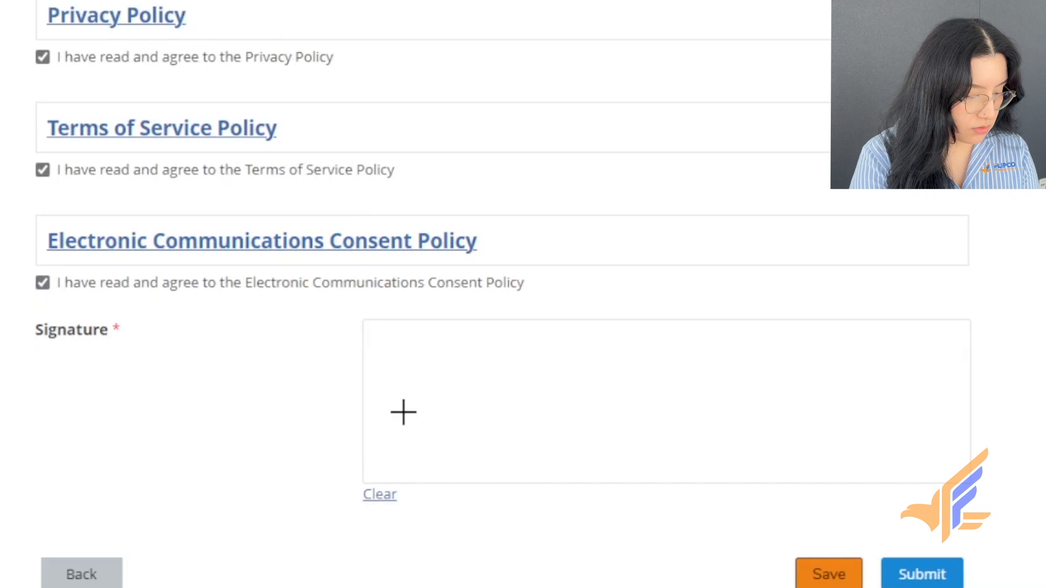
- Draw a signature on the Signature pad and submit the FlipCo draw request
{"action": "left_click_drag", "start_coordinate": [402, 417], "coordinate": [841, 389]}
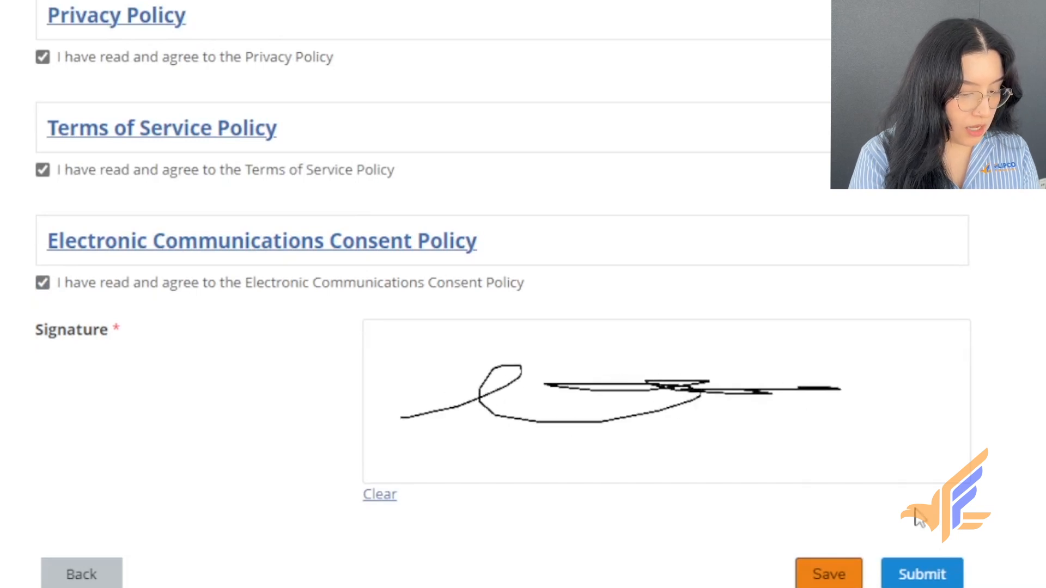
{"action": "left_click", "coordinate": [928, 580]}
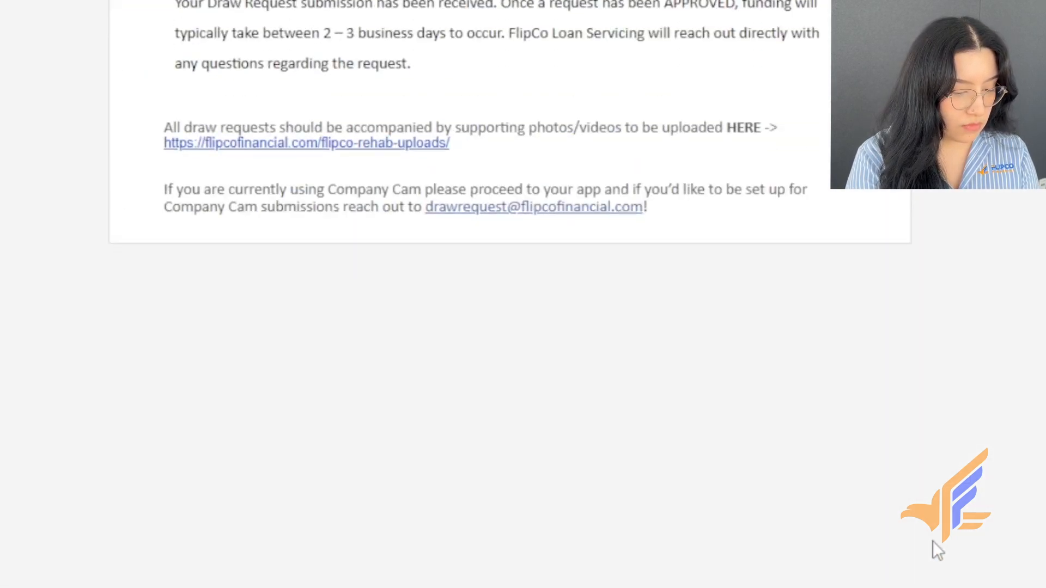
{"action": "scroll", "coordinate": [933, 541], "scroll_direction": "up", "scroll_amount": 4}
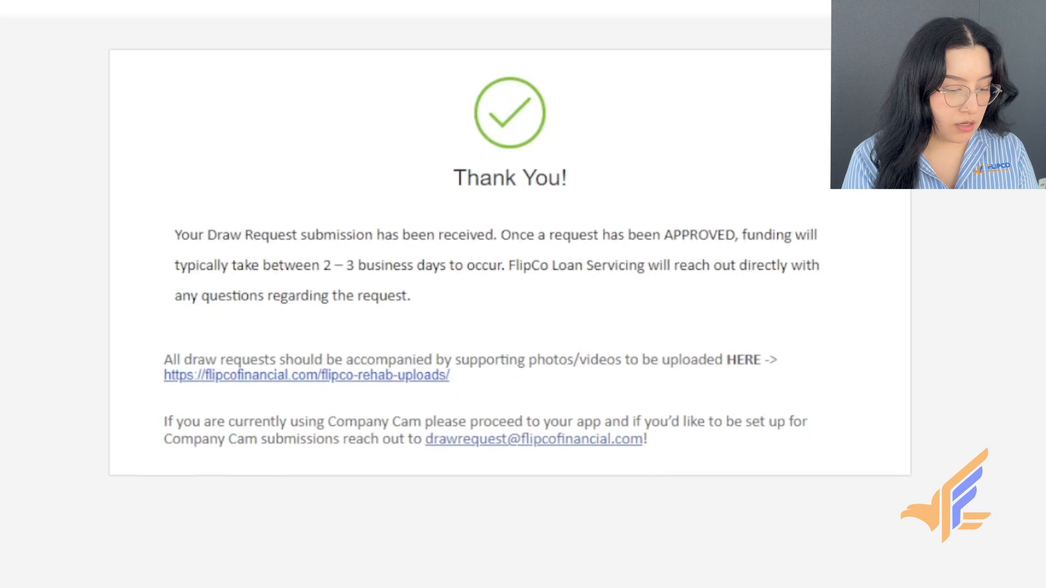